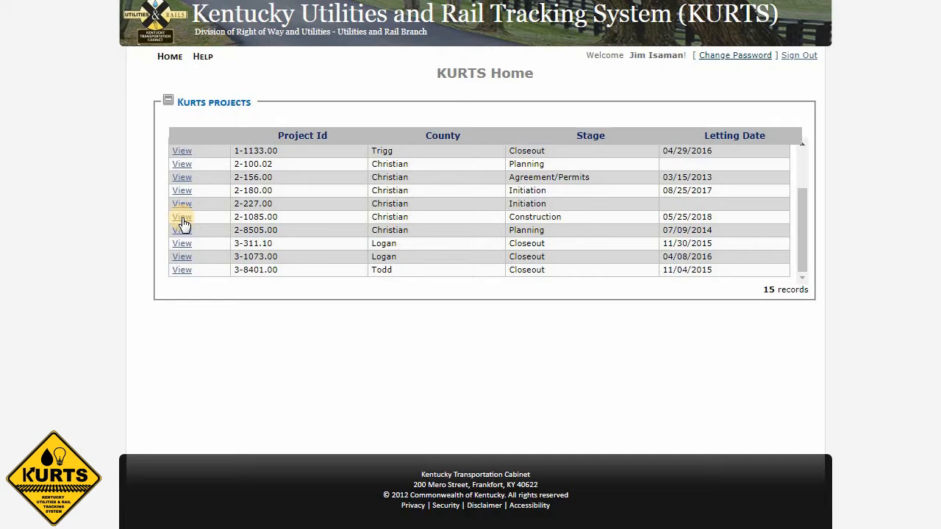
Step: Open Christian County project 2-1085.00 and show the invoices for the executed Pennyrile Rural Electric keep cost agreement
left_click(182, 218)
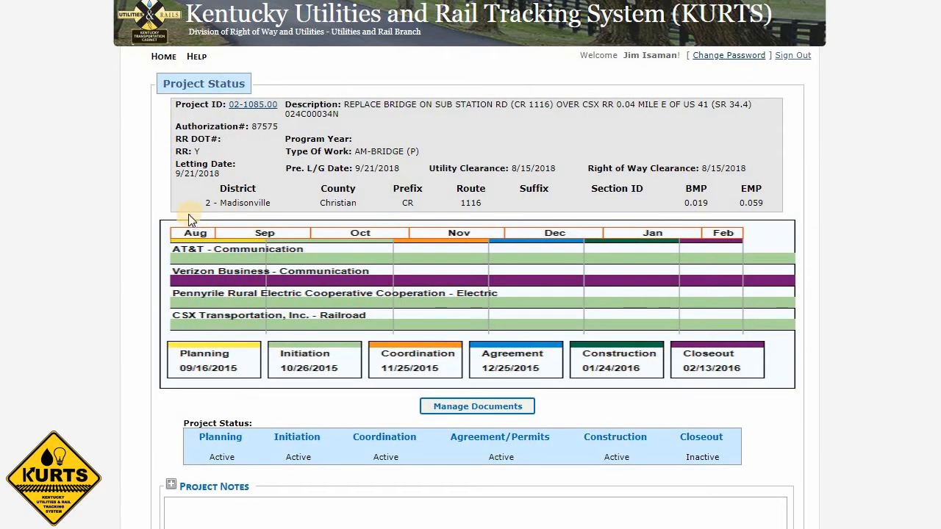
scroll(188, 218, "down", 2)
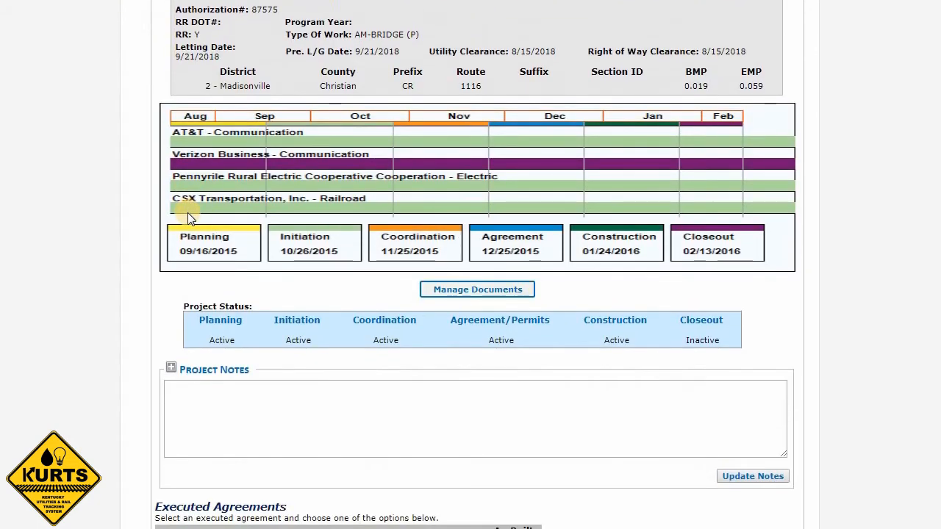
scroll(184, 393, "down", 1)
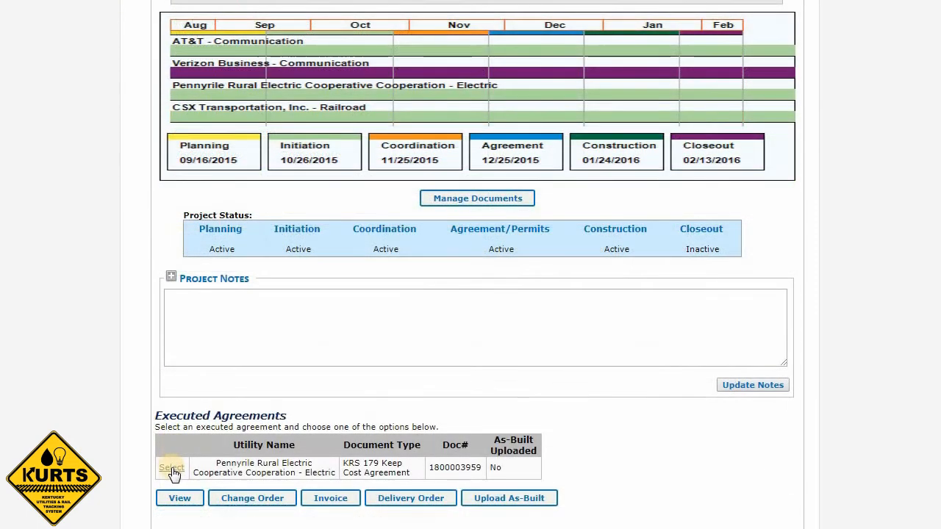
left_click(172, 470)
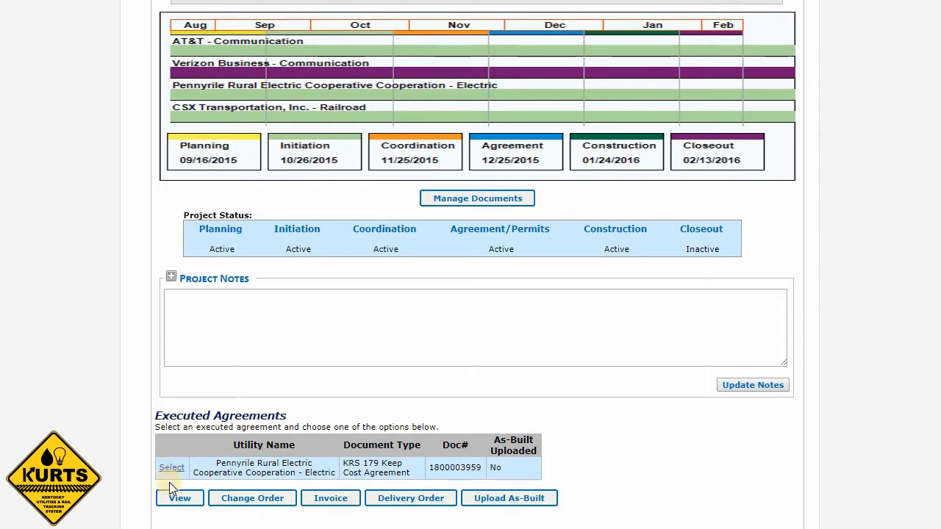
left_click(177, 502)
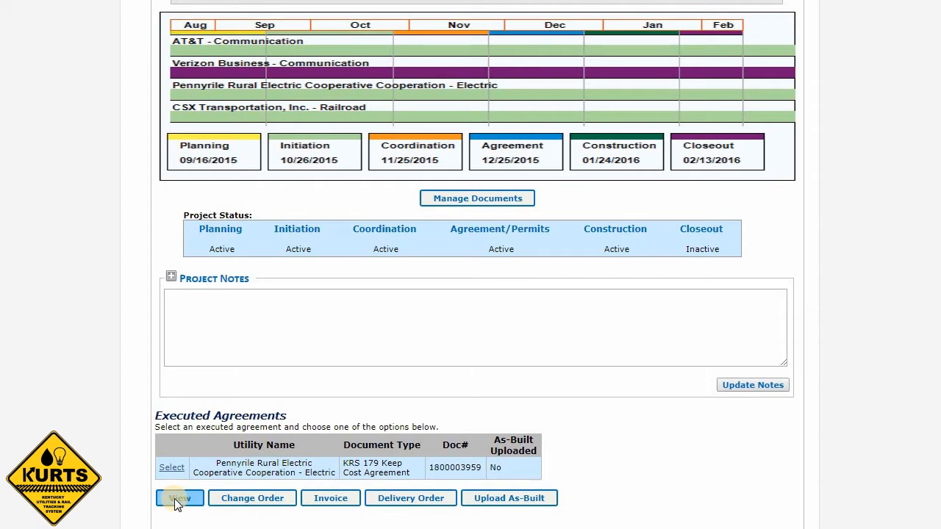
left_click(332, 502)
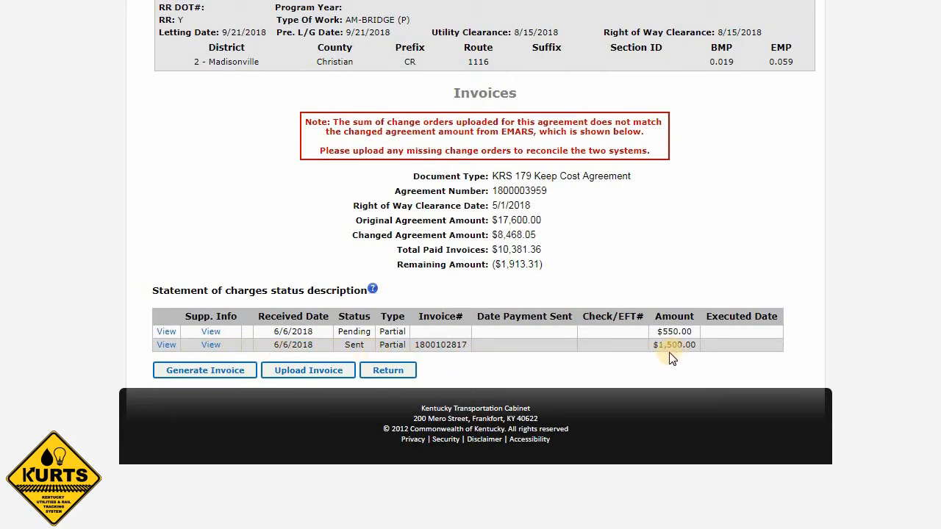
Step: Start generating an invoice for the agreement, with type Partial and a bill amount of $250.00
left_click(204, 375)
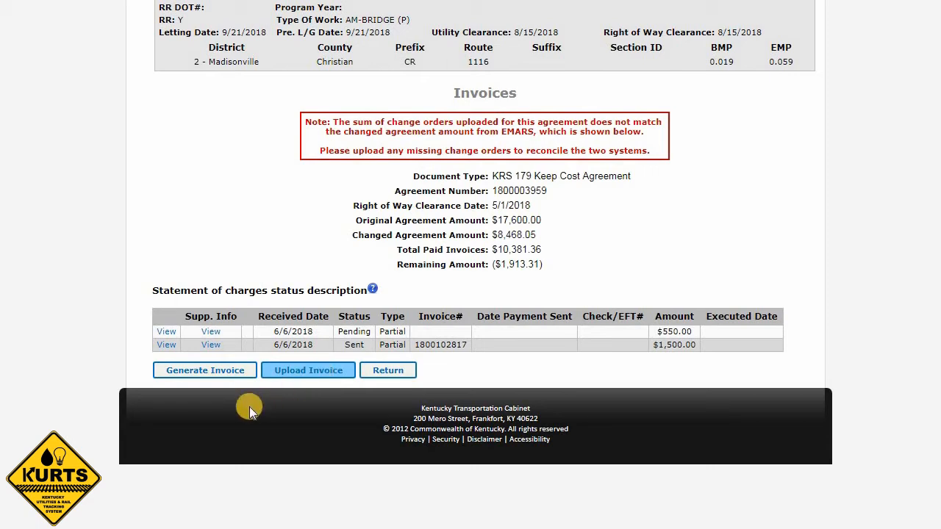
left_click(208, 370)
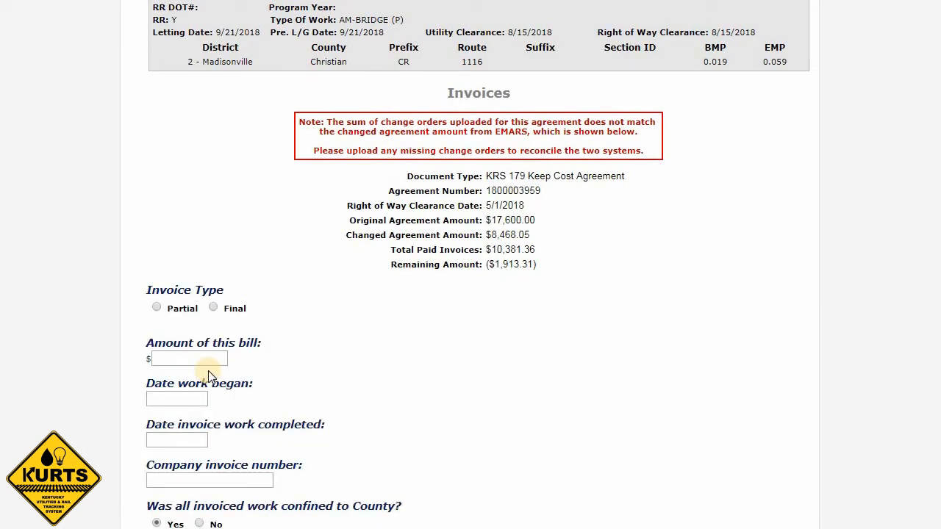
left_click(156, 308)
left_click(181, 359)
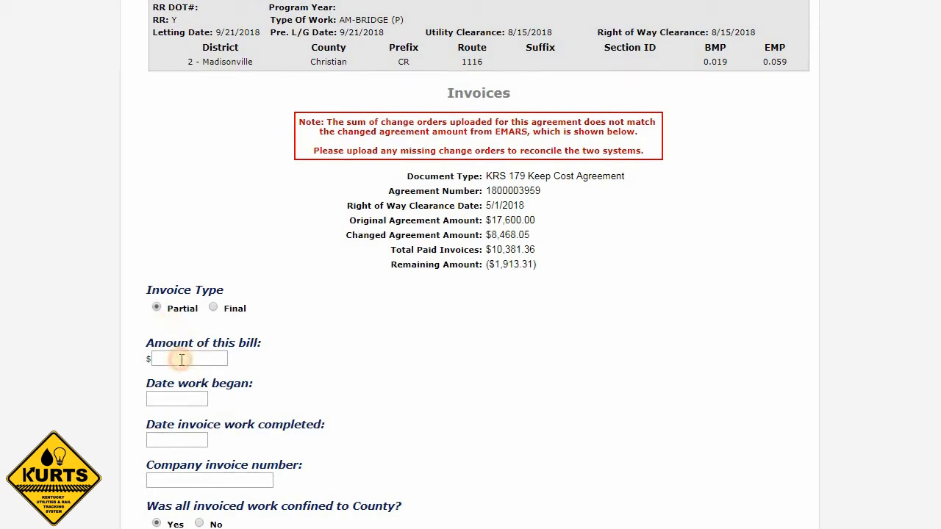
type("250.00")
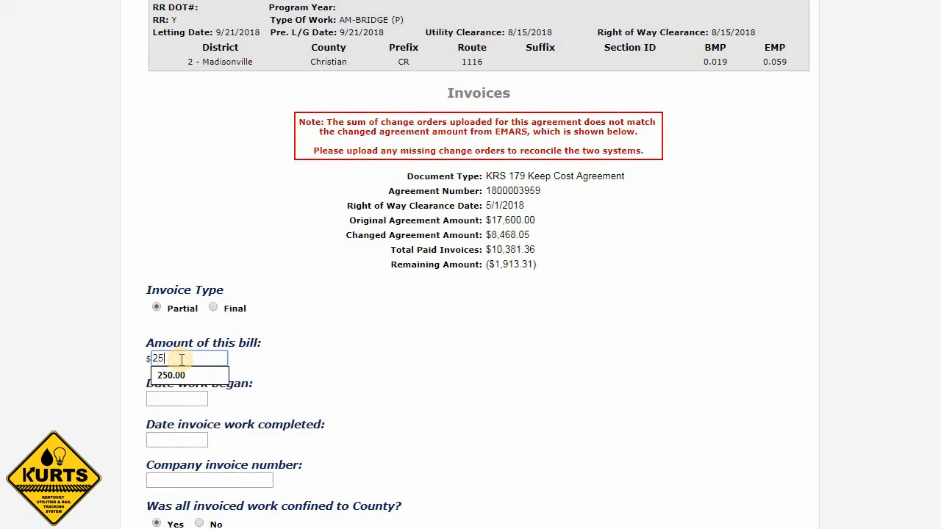
key("Tab")
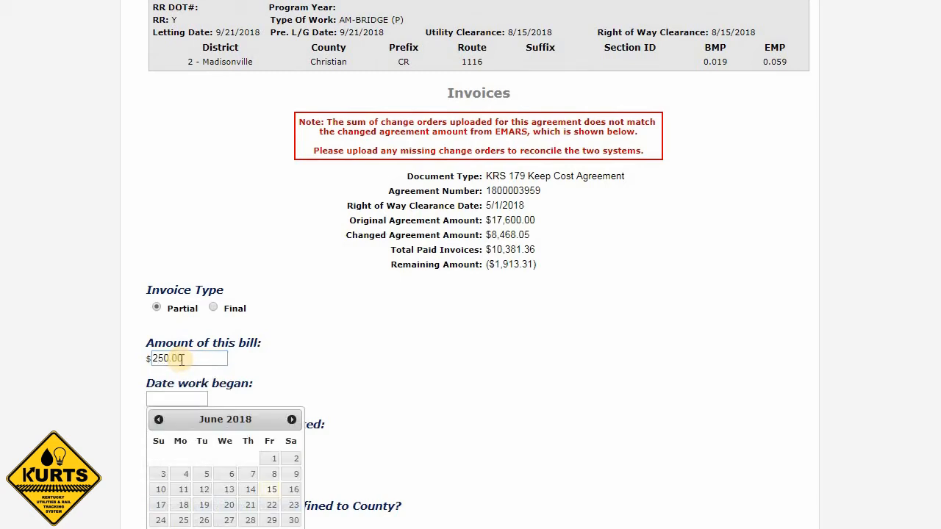
Step: Set the date work began to 6/4/2018 and the date invoice work completed to 6/5/2018
left_click(187, 474)
left_click(169, 440)
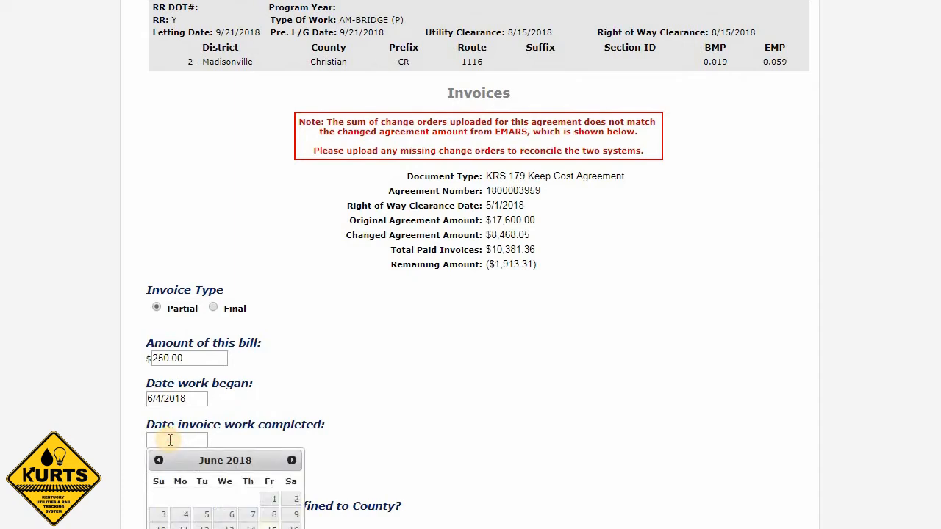
left_click(209, 516)
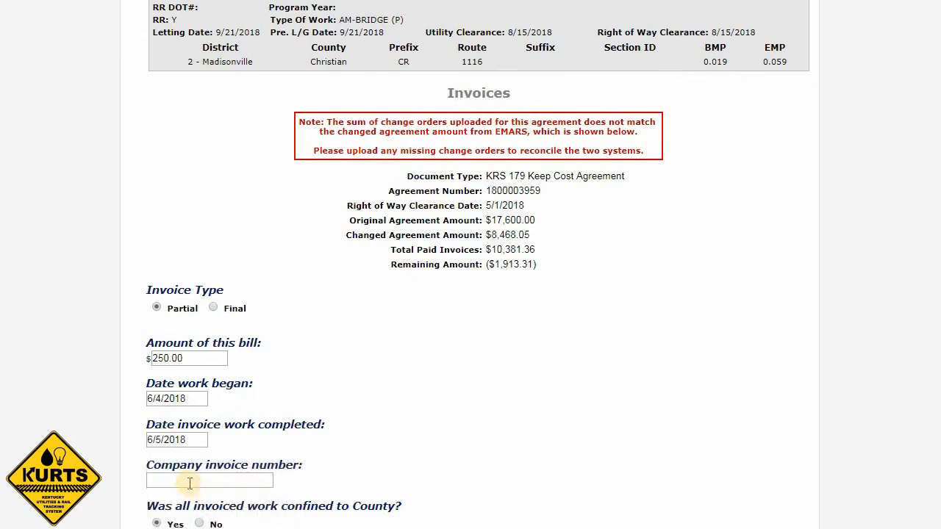
Step: Enter 20180604 as the company invoice number and generate the invoice, leaving the work confined to the county
left_click(188, 479)
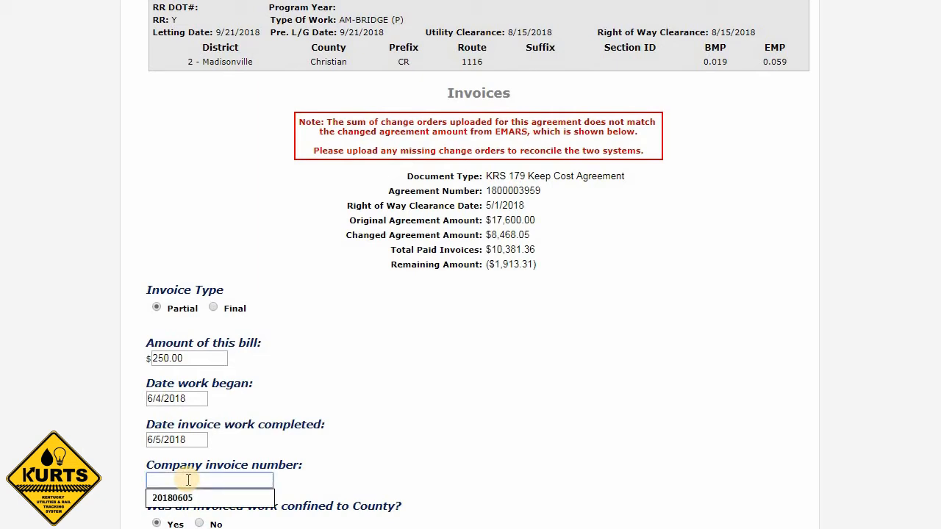
type("20180604")
scroll(184, 474, "down", 1)
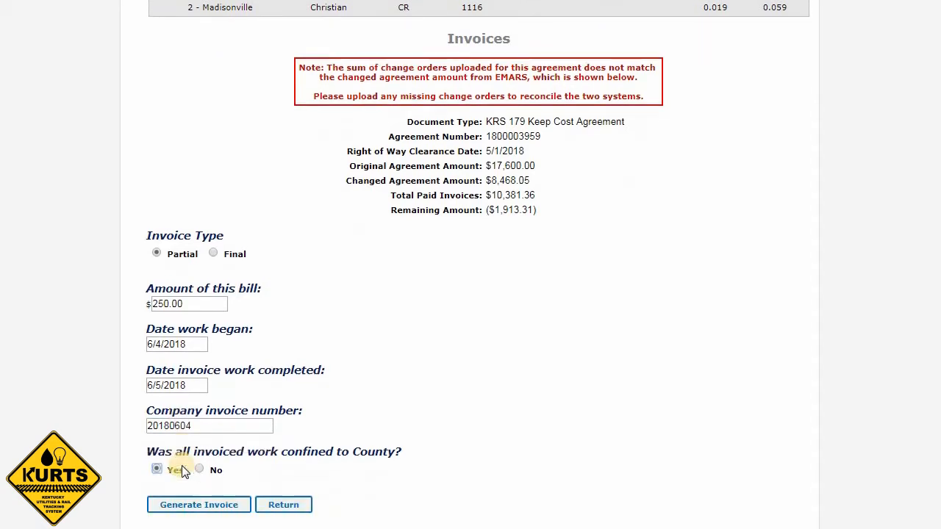
left_click(205, 505)
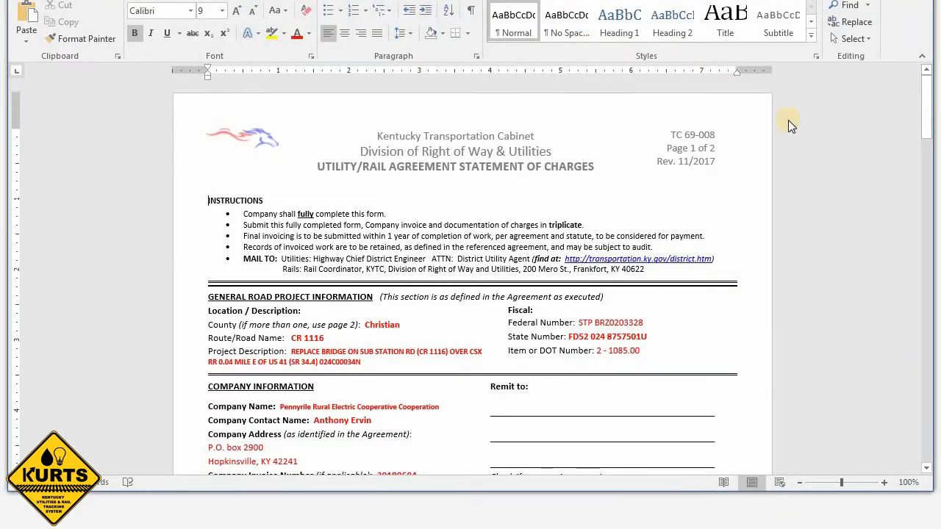
Step: In Word, review the generated statement of charges and save it as an Adobe PDF named INVOICE20180604 in the Documents library
left_click_drag(927, 112, 808, 145)
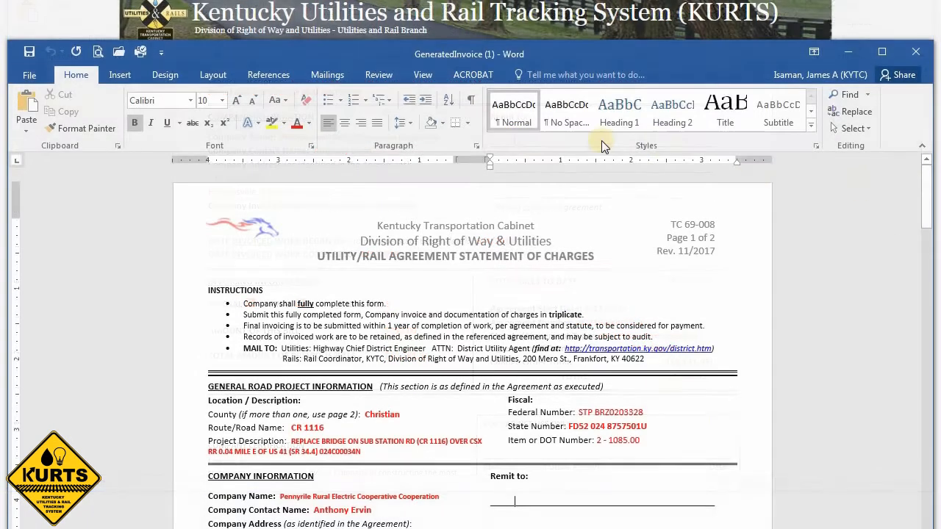
left_click(27, 76)
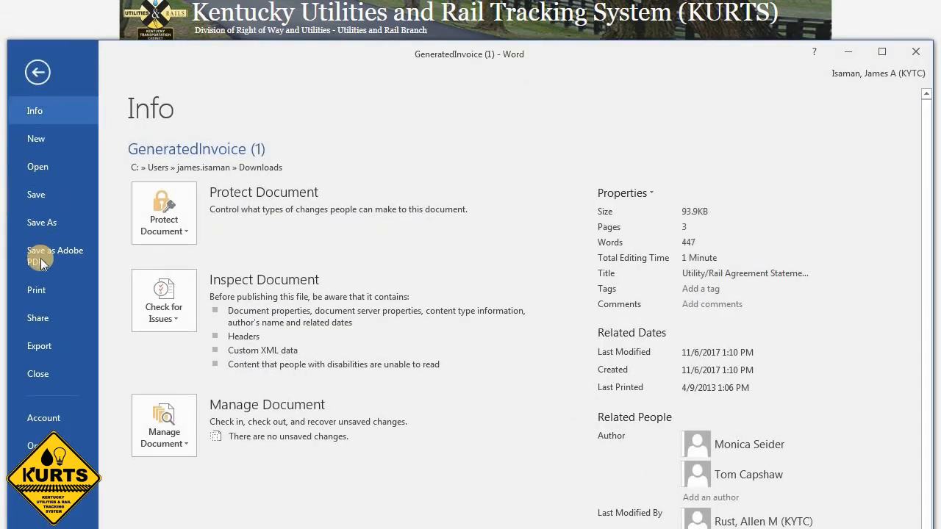
left_click(41, 257)
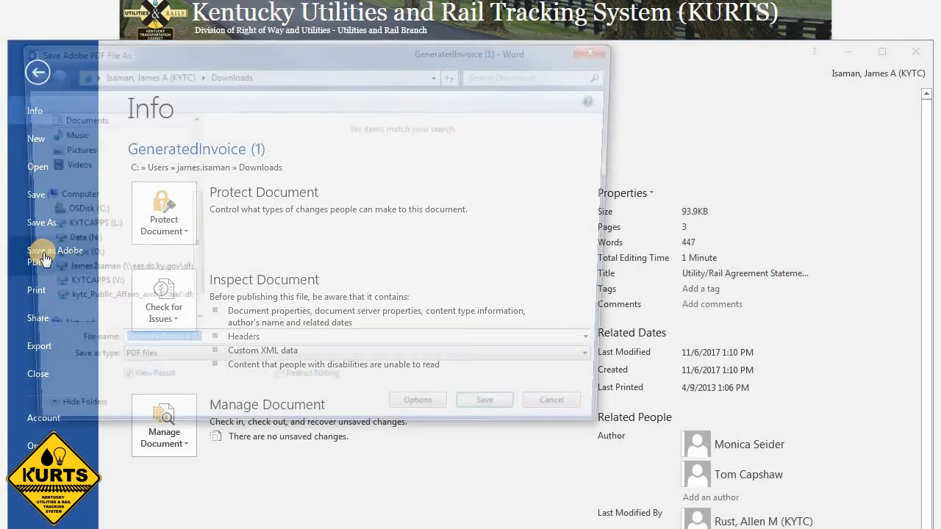
type("iNVOICE2018060")
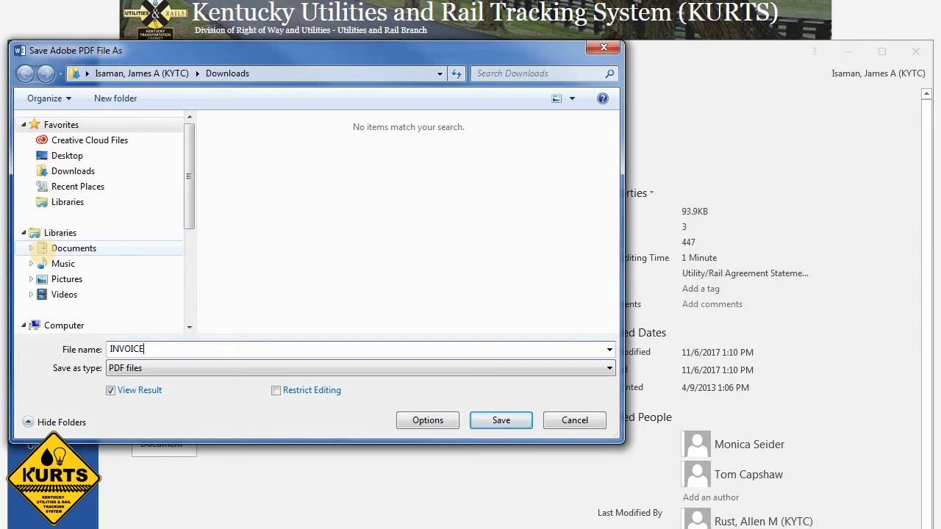
type("4")
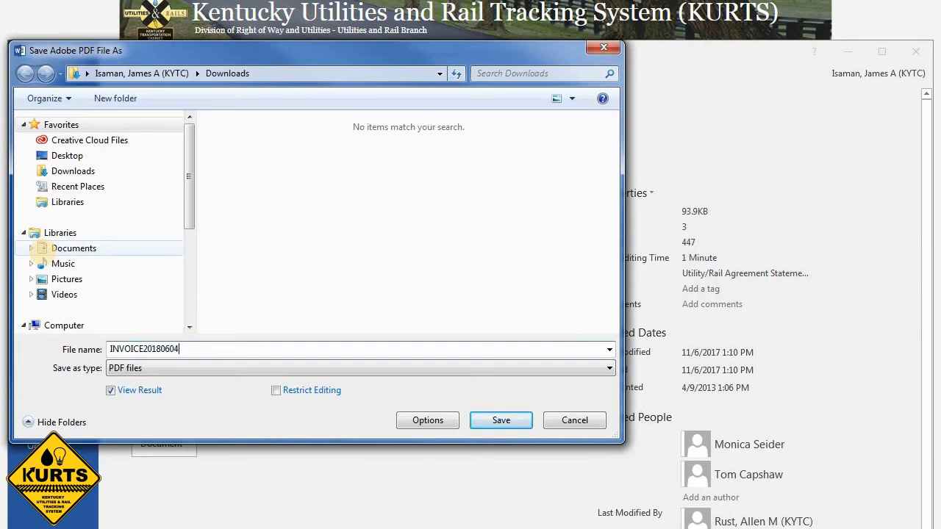
left_click(62, 248)
left_click(503, 424)
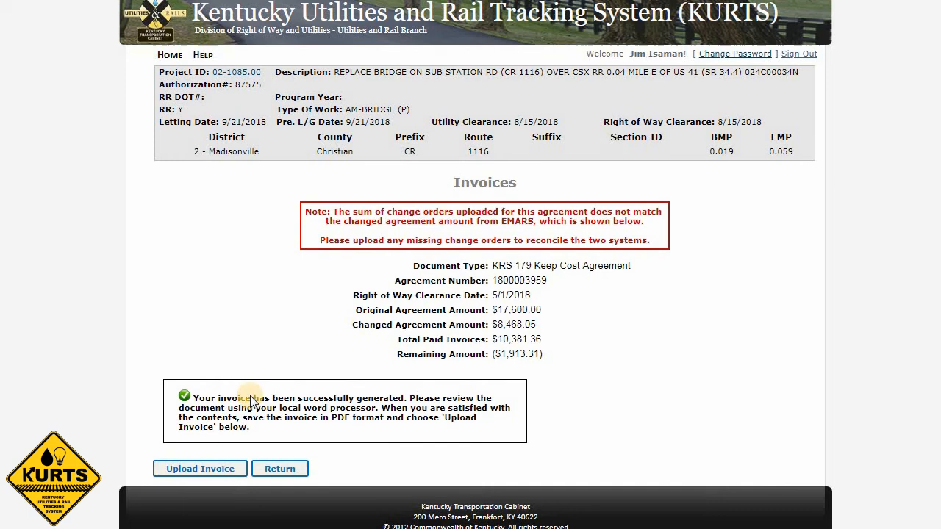
Step: Back in KURTS, start an invoice upload with type Partial and a bill amount of $250.00
left_click(215, 470)
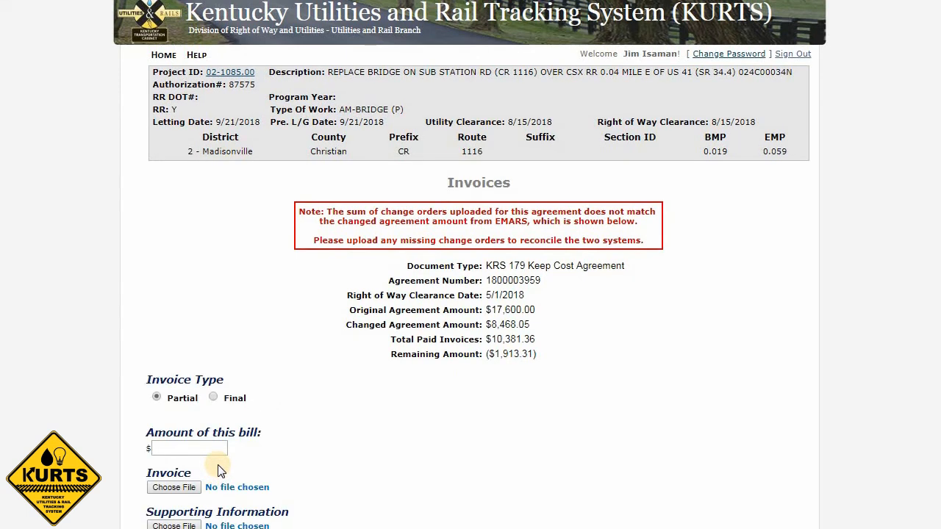
left_click(156, 397)
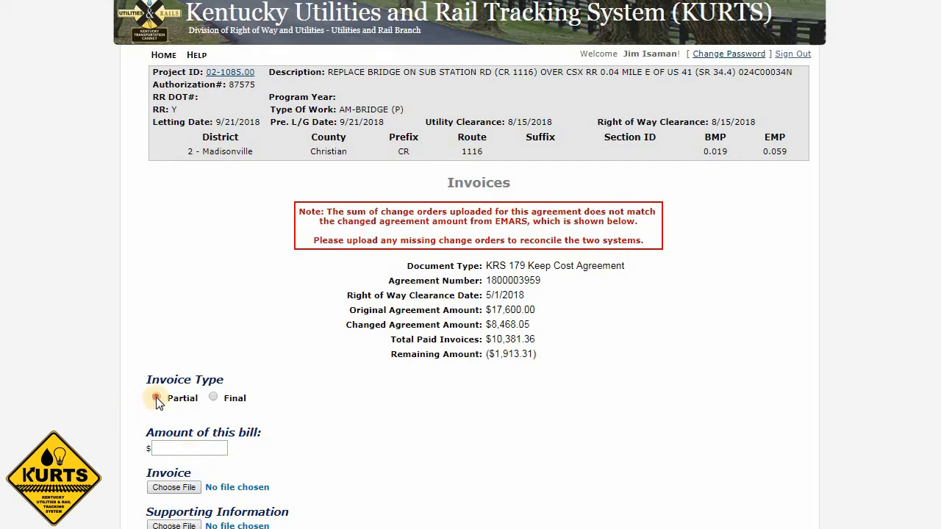
left_click(171, 449)
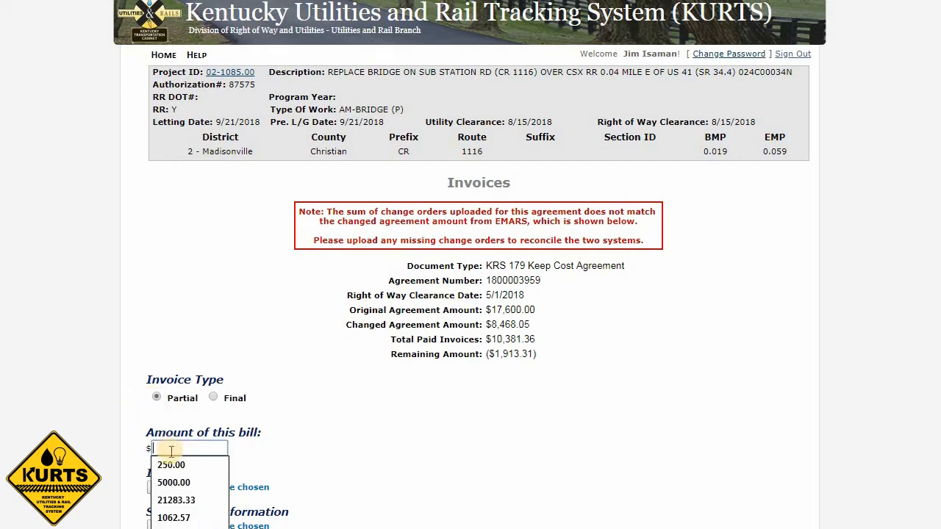
left_click(170, 464)
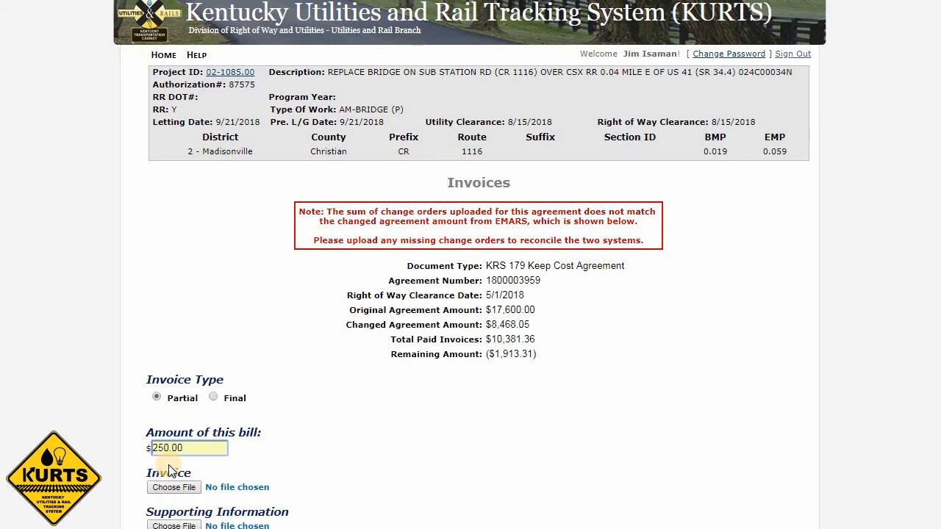
Step: Attach the INVOICE20180604 PDF from the Documents library as the invoice file
left_click(174, 486)
left_click(580, 301)
left_click(616, 410)
Step: Attach the SUPPORTING DOCUMENTATION PDF as the supporting information and upload the invoice
scroll(357, 441, "down", 2)
left_click(179, 435)
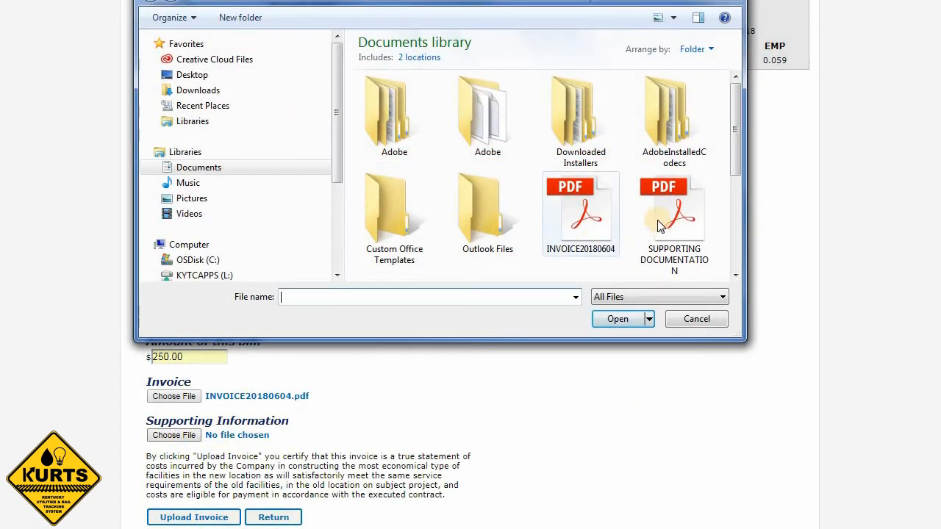
left_click(662, 221)
left_click(617, 322)
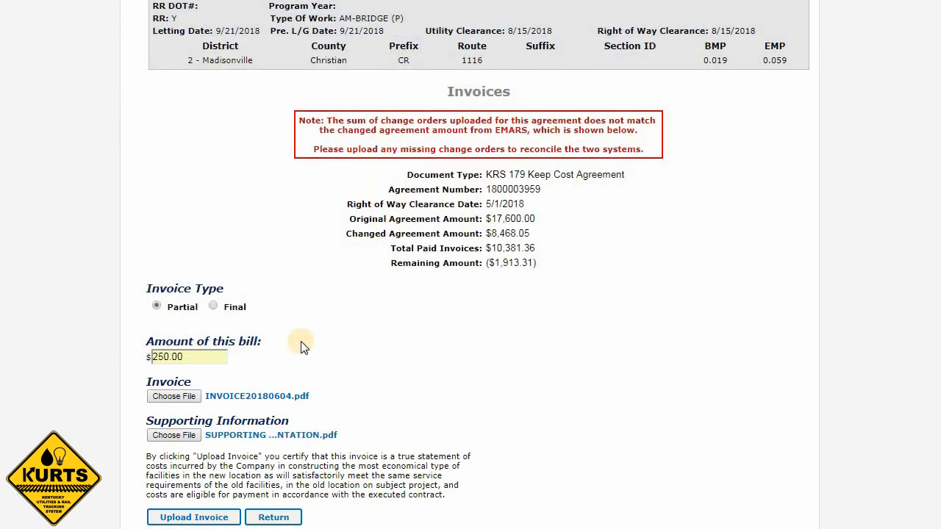
left_click(203, 518)
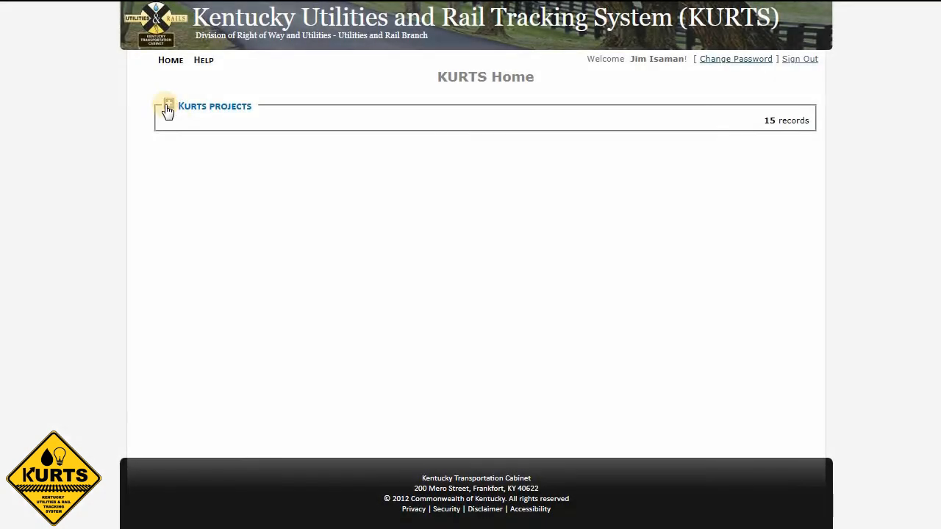
Step: Reopen project 2-1085.00 from the project list and check the Pennyrile agreement's invoices for the uploaded invoice's status
left_click(168, 108)
left_click_drag(803, 205, 805, 276)
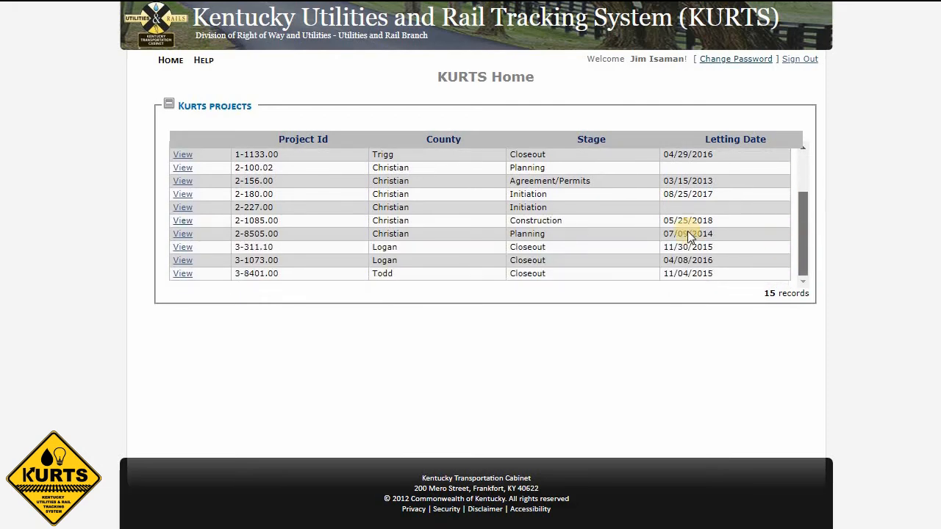
left_click(180, 222)
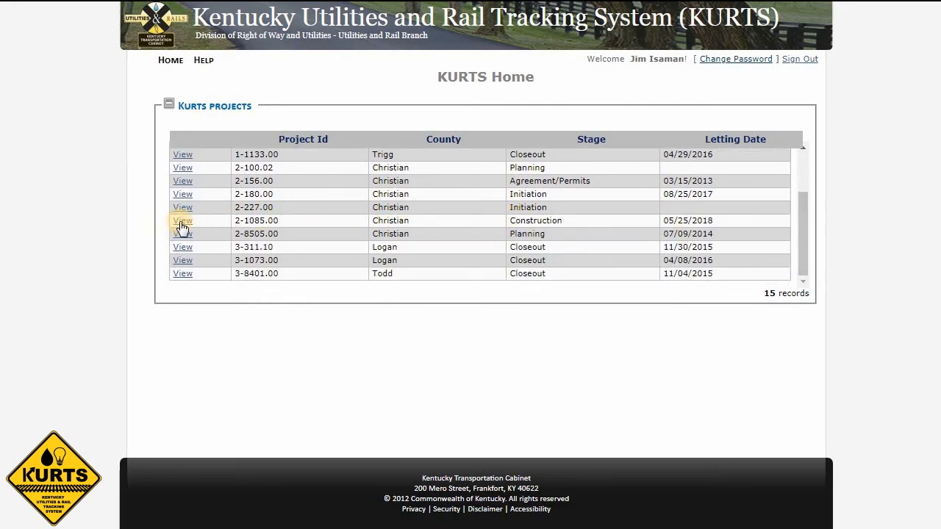
scroll(182, 137, "down", 3)
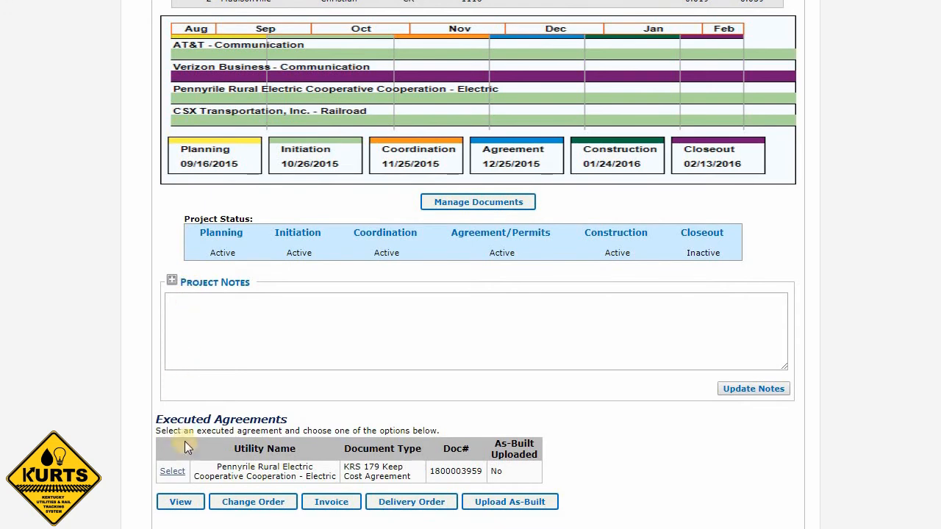
left_click(172, 471)
left_click(331, 502)
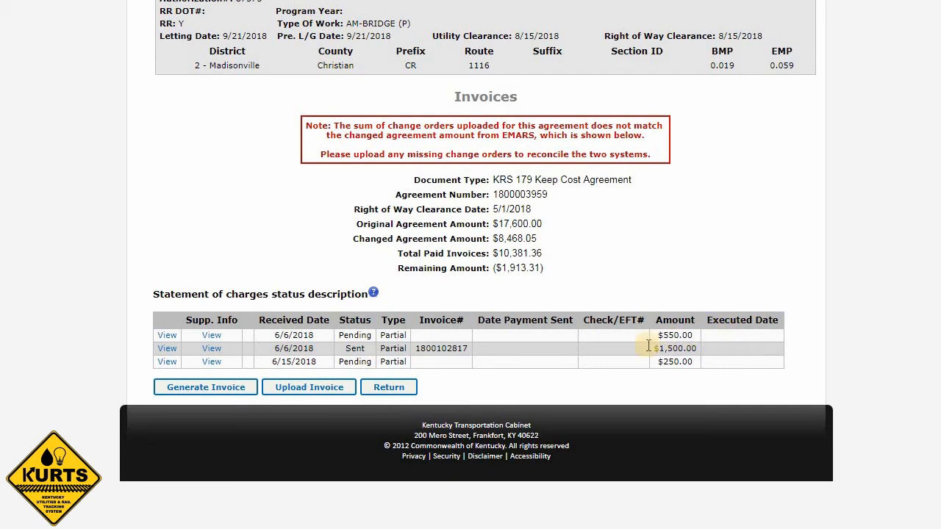
Step: Leave the invoices page, go back to the KURTS home page and expand the project list
left_click(391, 393)
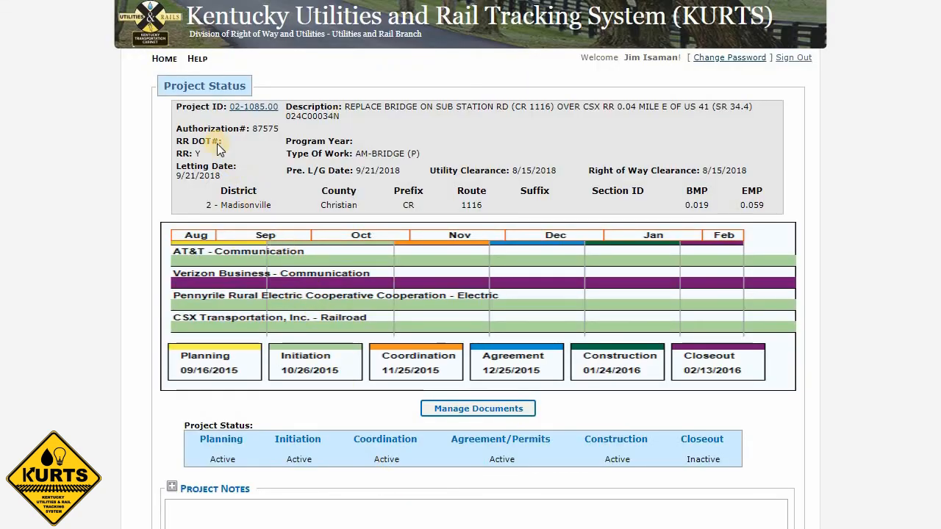
left_click(167, 58)
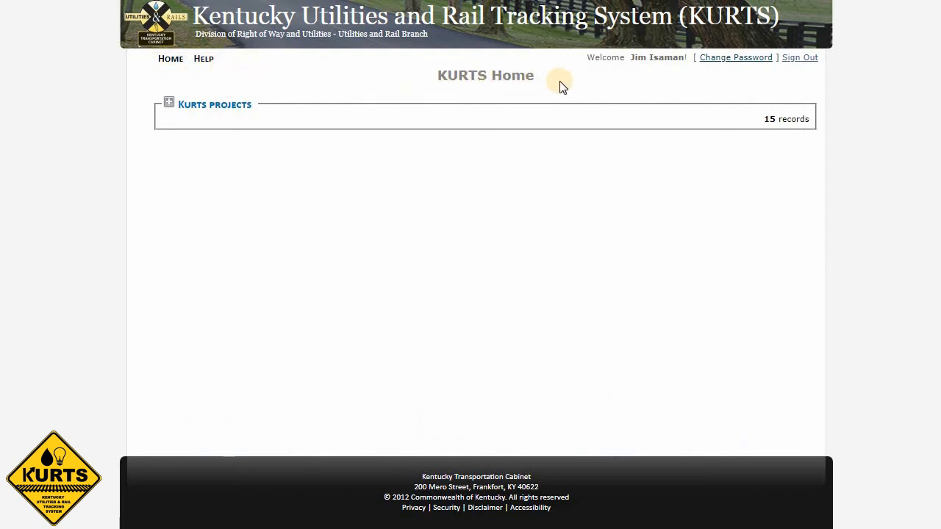
left_click(168, 104)
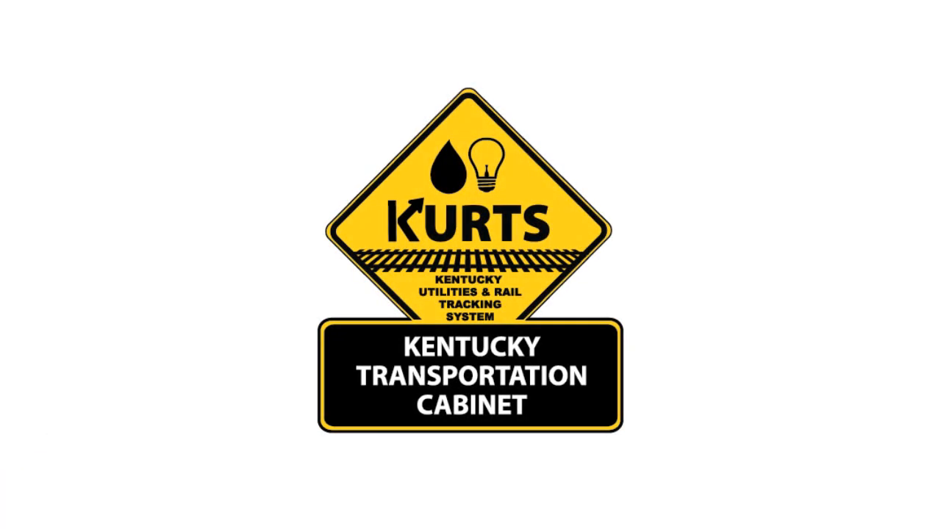